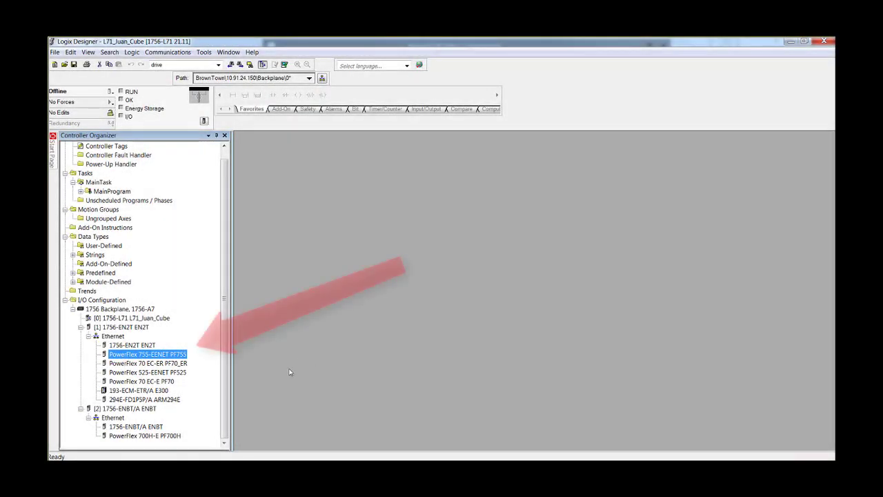
Open Properties for the PowerFlex 755-EENET PF755 drive (revision 9.001, IP 10.88.88.2).
{"action": "mouse_move", "coordinate": [184, 366]}
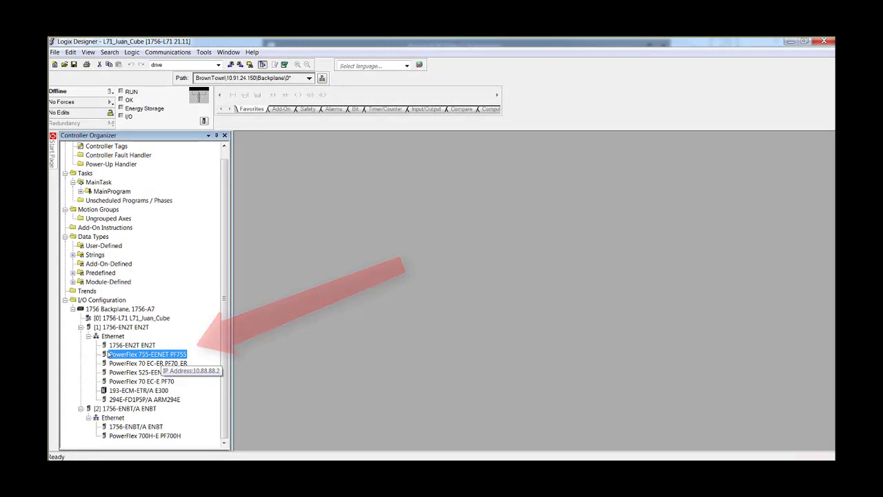
{"action": "mouse_move", "coordinate": [111, 353]}
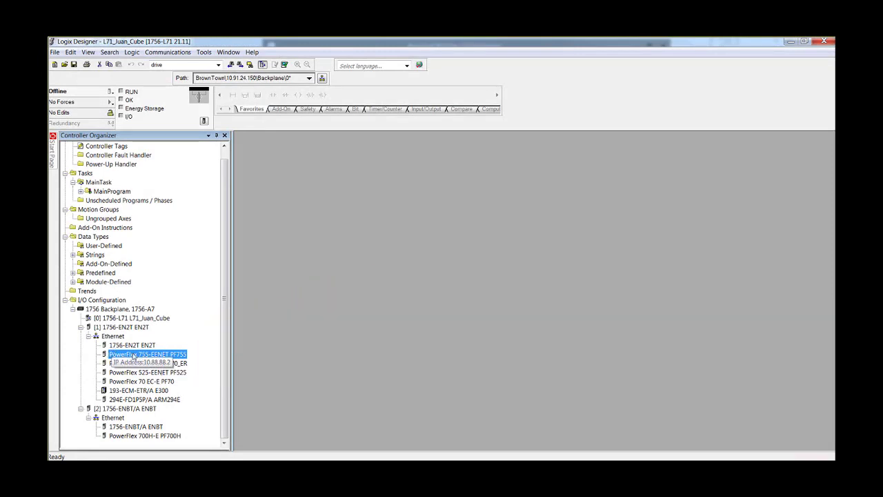
{"action": "right_click", "coordinate": [134, 356]}
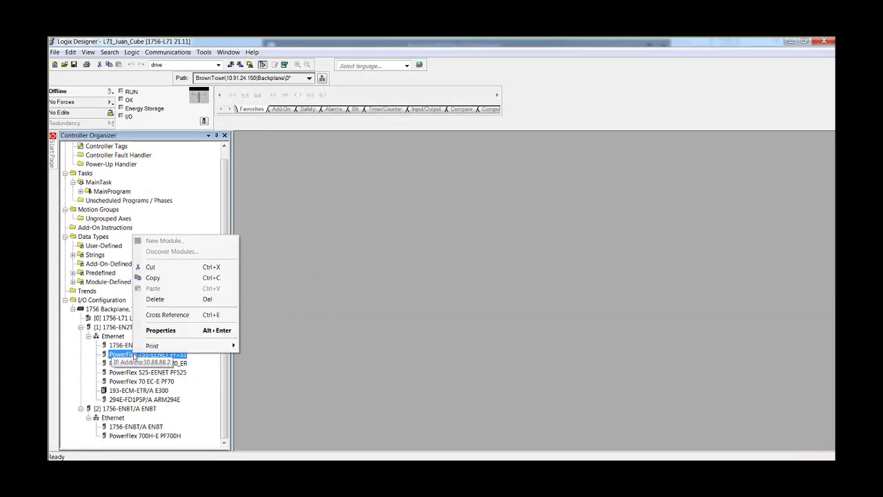
{"action": "left_click", "coordinate": [165, 332]}
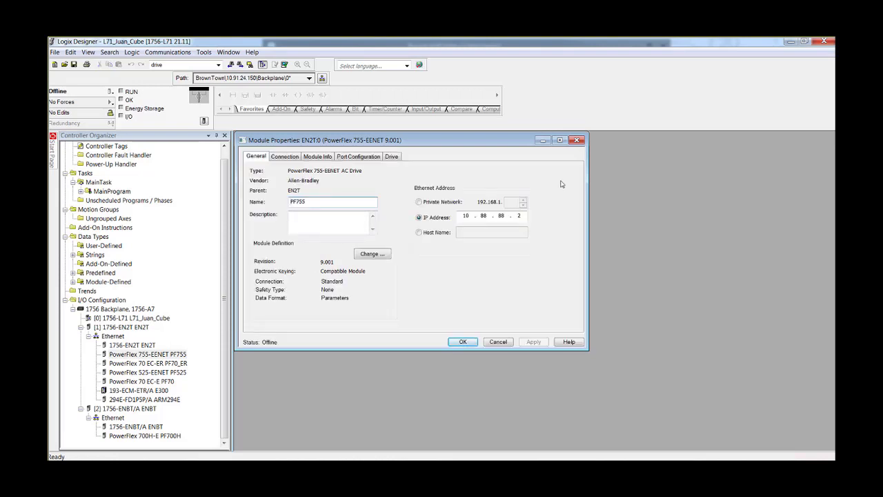
Return the Module Properties to a floating window, reposition it, and open its system menu.
{"action": "left_click", "coordinate": [559, 140]}
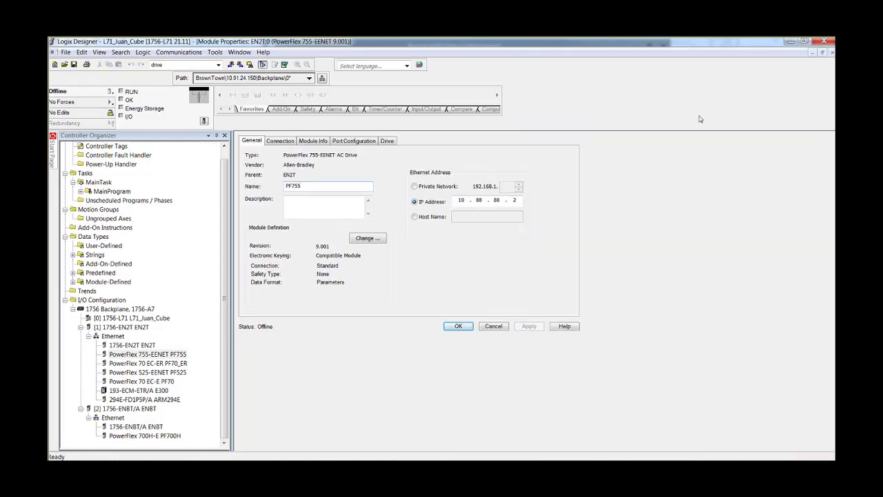
{"action": "left_click", "coordinate": [822, 54]}
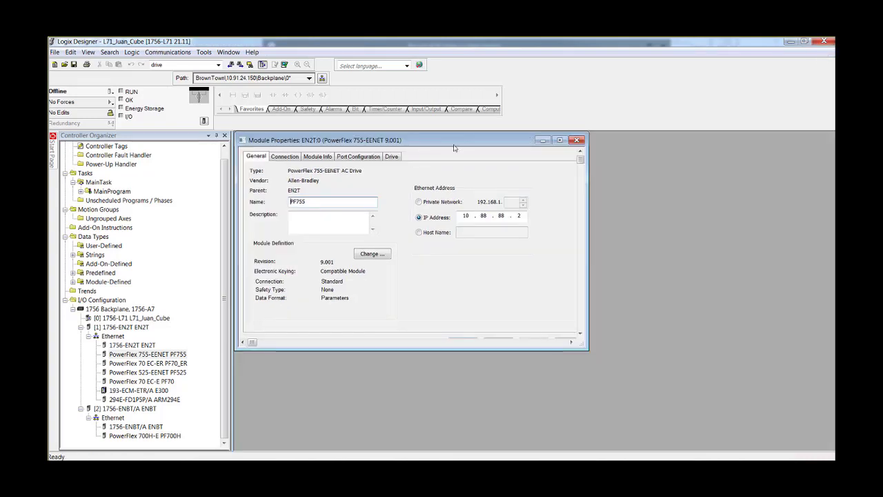
{"action": "left_click_drag", "start_coordinate": [457, 146], "coordinate": [514, 167]}
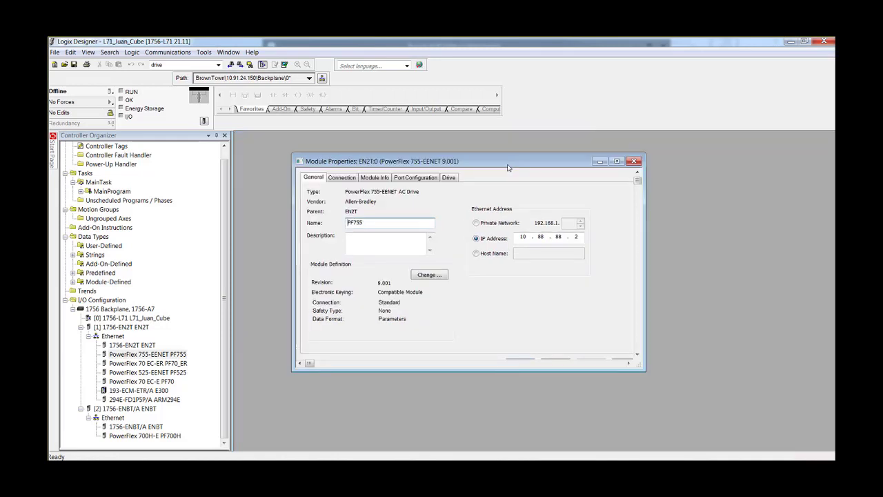
{"action": "left_click", "coordinate": [299, 163]}
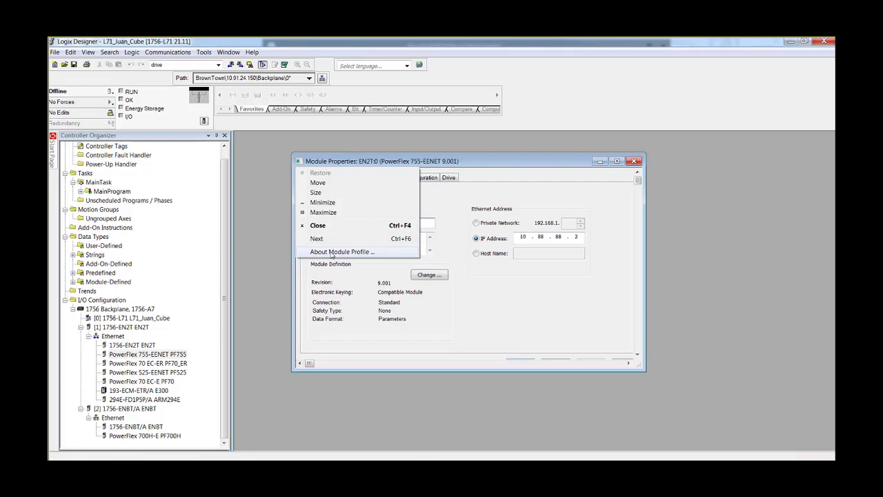
View About Module Profile, confirm installed version 4.11.2.0, and close it.
{"action": "left_click", "coordinate": [332, 252]}
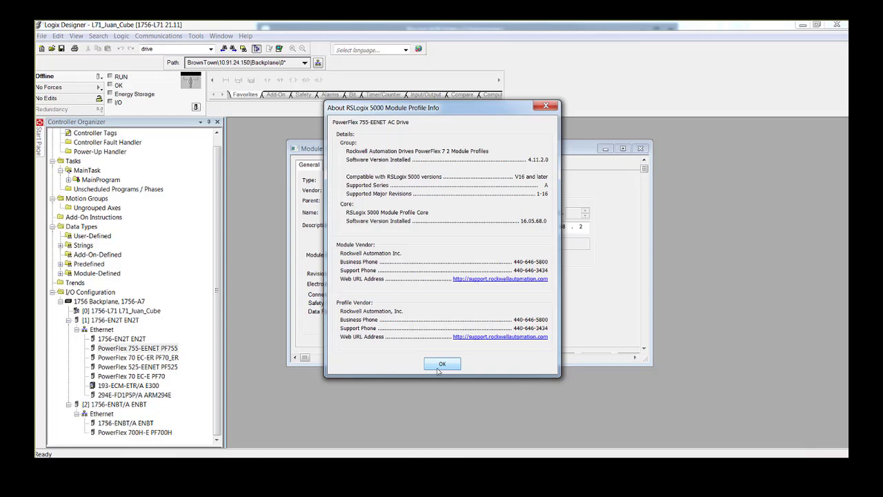
{"action": "left_click", "coordinate": [440, 364]}
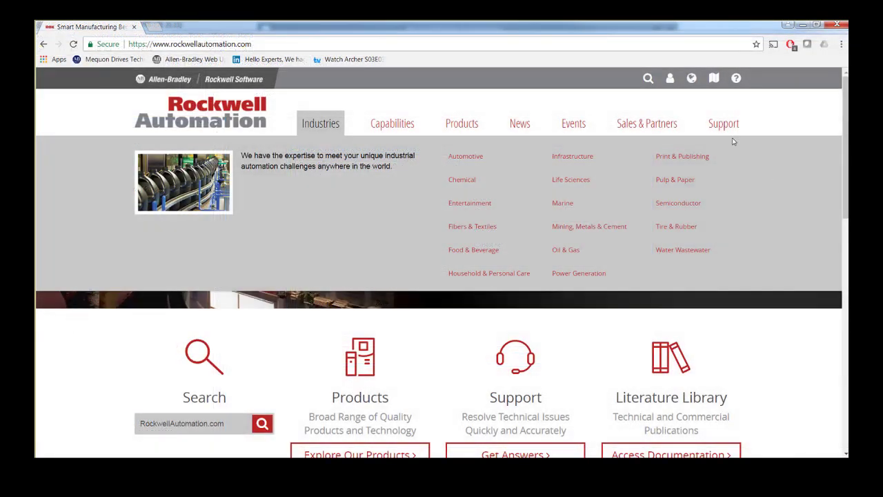
Go to Support > Compatibility & Downloads and reach Find Downloads.
{"action": "mouse_move", "coordinate": [725, 127]}
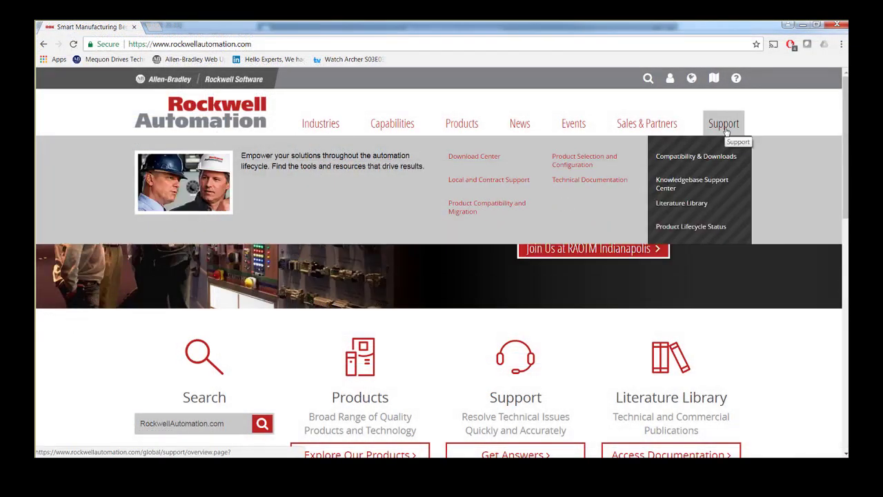
{"action": "left_click", "coordinate": [698, 157]}
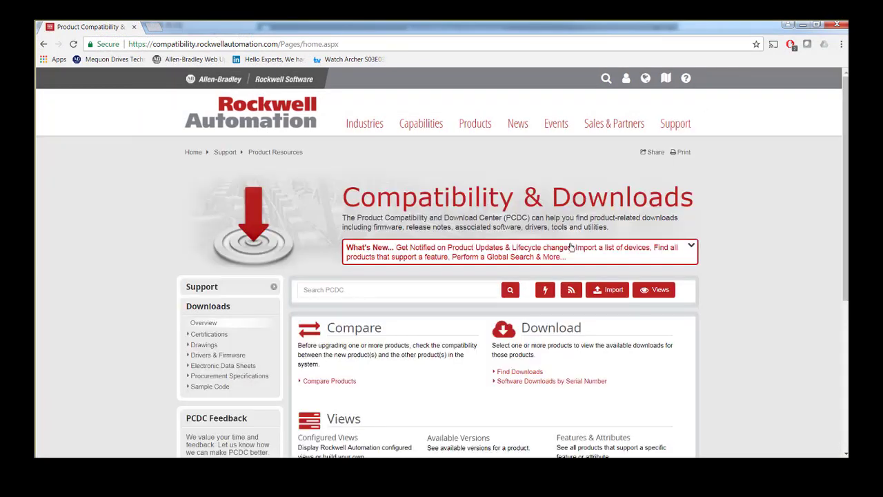
{"action": "scroll", "coordinate": [572, 247], "scroll_direction": "down", "scroll_amount": 2}
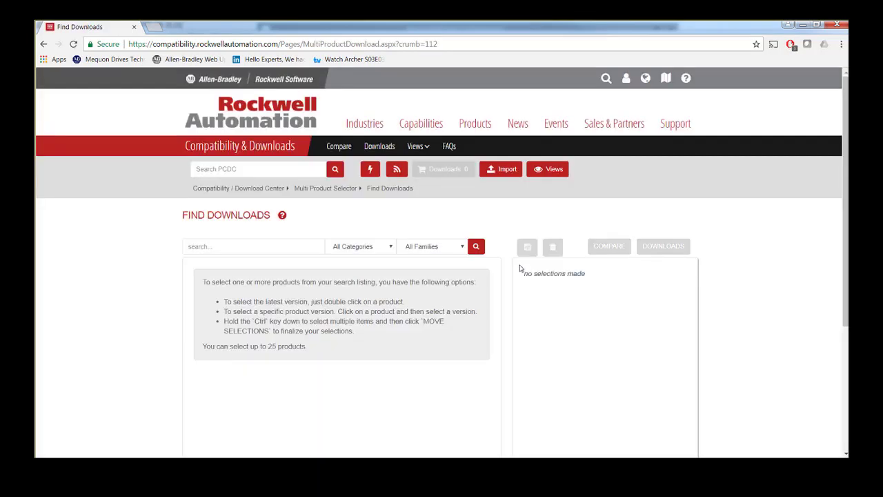
Search for 'drive aop' and add Drive AOPs to the product selection.
{"action": "left_click", "coordinate": [199, 248]}
{"action": "type", "text": "d"}
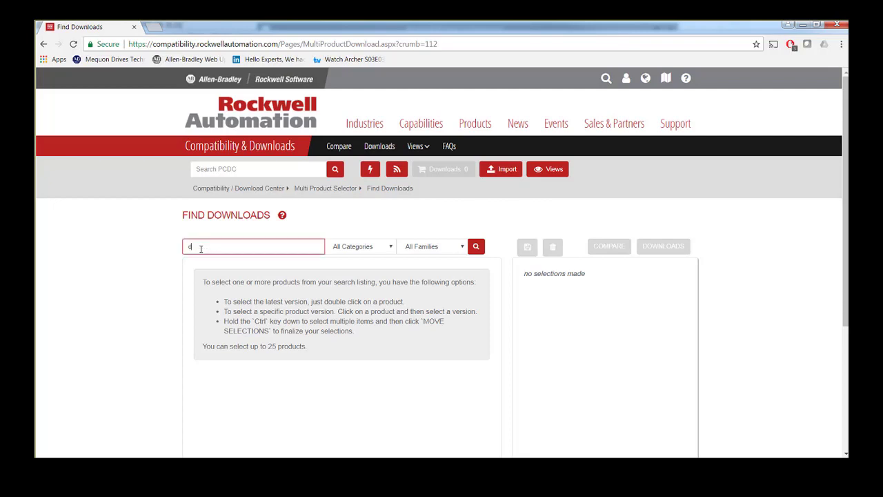
{"action": "type", "text": "rive ao"}
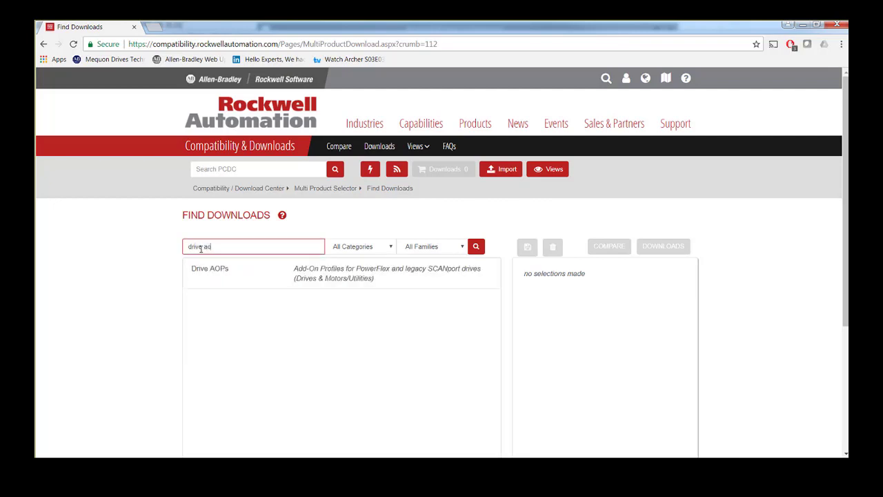
{"action": "type", "text": "p"}
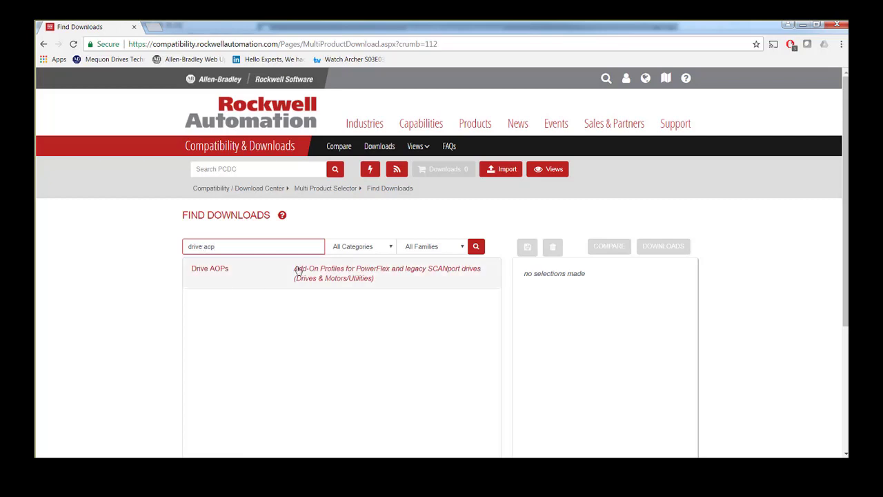
{"action": "left_click", "coordinate": [245, 275]}
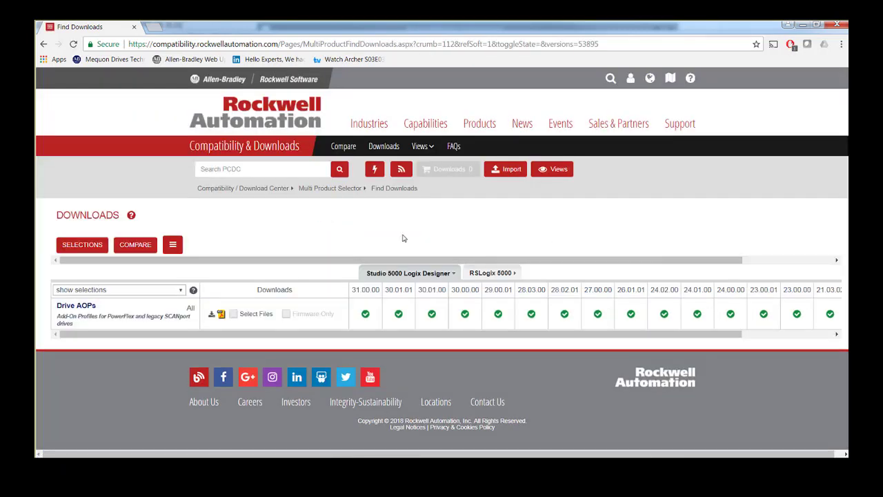
Select the AOP for PowerFlex 4-Class & 7-Class v4.12 file and open the download cart.
{"action": "left_click", "coordinate": [233, 314]}
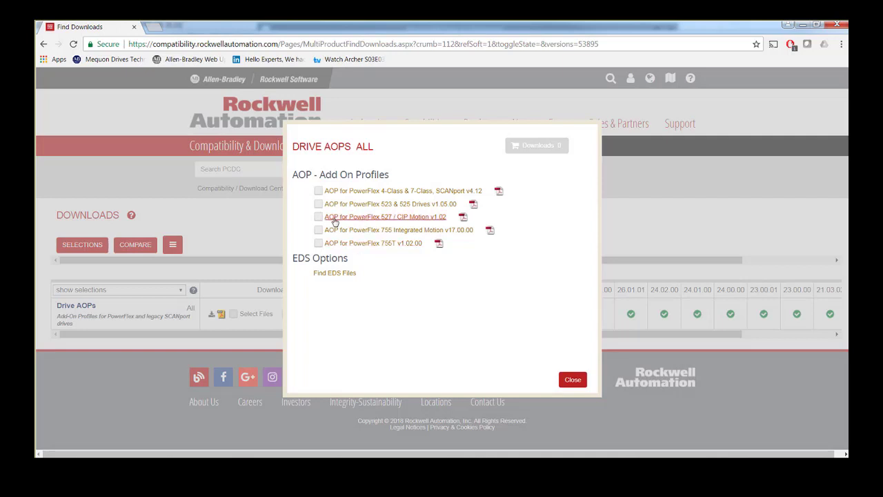
{"action": "left_click", "coordinate": [318, 191]}
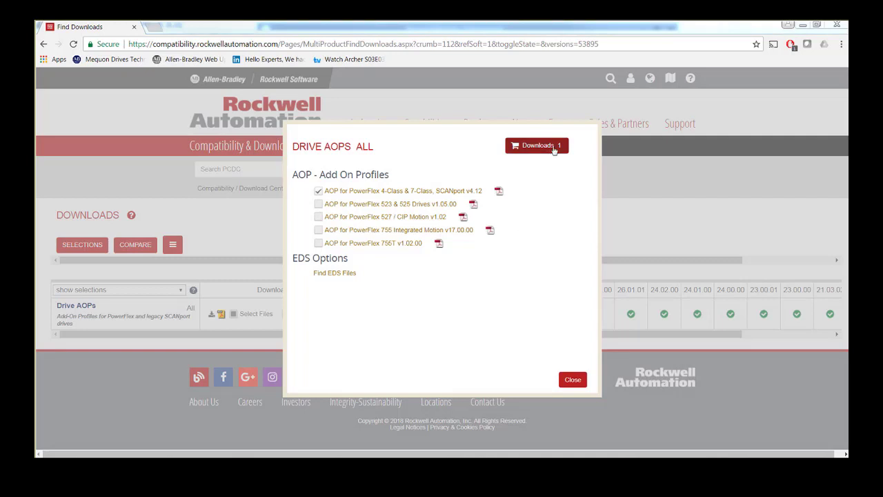
{"action": "left_click", "coordinate": [554, 148]}
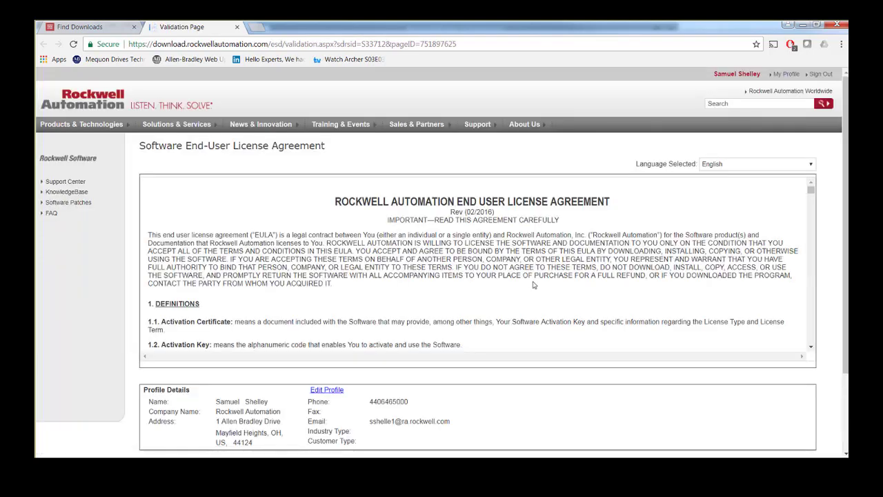
Accept the EULA and start a Managed Download of the 732.1 MB package in getPlus.
{"action": "scroll", "coordinate": [532, 284], "scroll_direction": "down", "scroll_amount": 5}
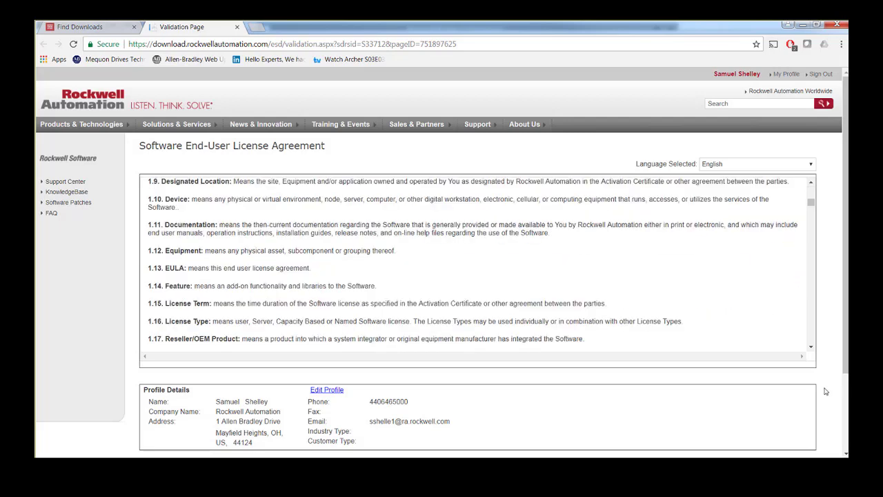
{"action": "scroll", "coordinate": [825, 391], "scroll_direction": "down", "scroll_amount": 2}
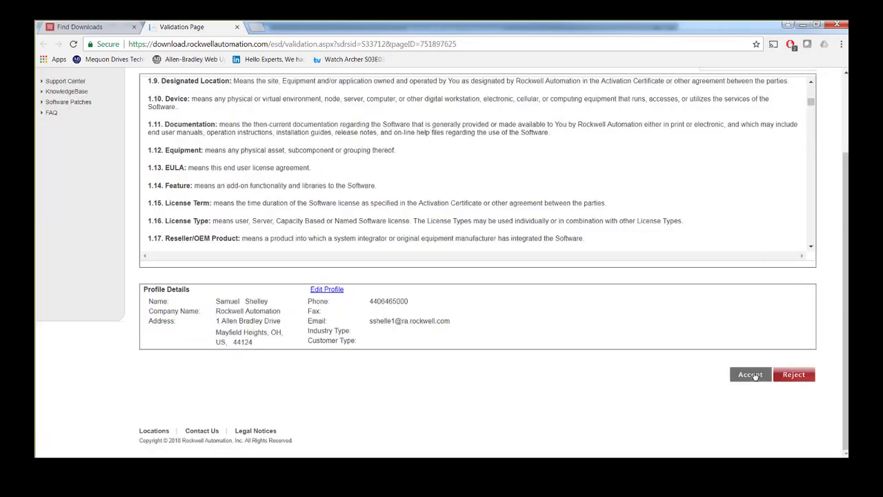
{"action": "left_click", "coordinate": [752, 374]}
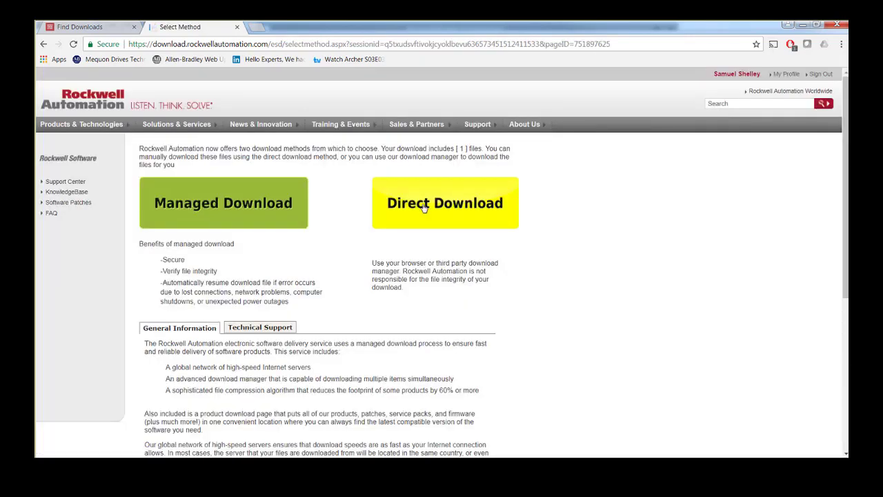
{"action": "left_click", "coordinate": [248, 210]}
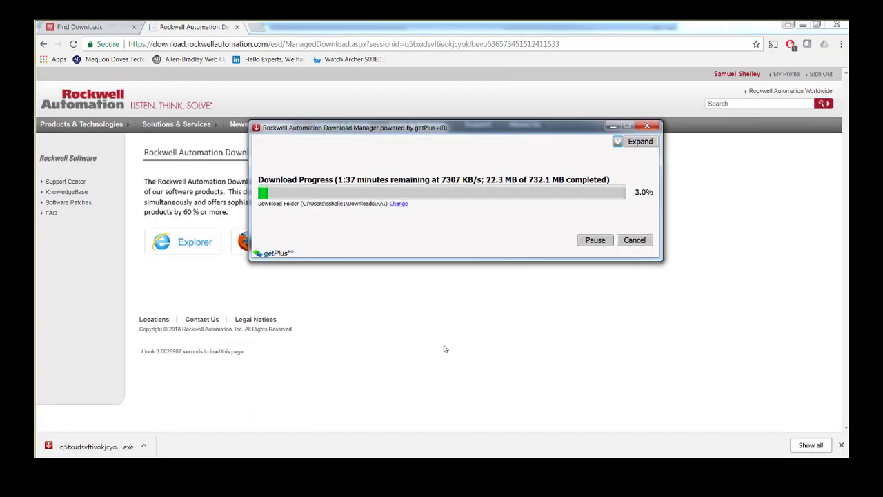
{"action": "left_click", "coordinate": [595, 239]}
{"action": "left_click", "coordinate": [576, 242]}
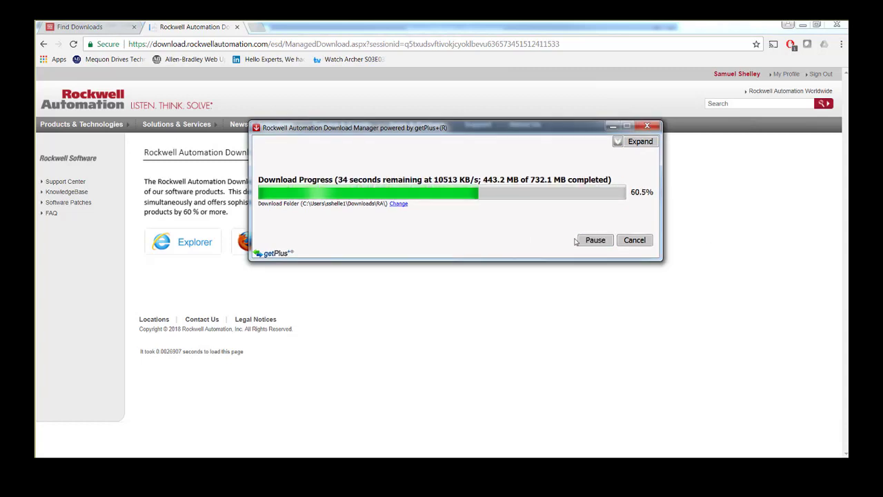
Open RA_DrivesAOP_Ver_4.12.zip from the Add-on-Profiles download folder in WinZip.
{"action": "left_click", "coordinate": [396, 204]}
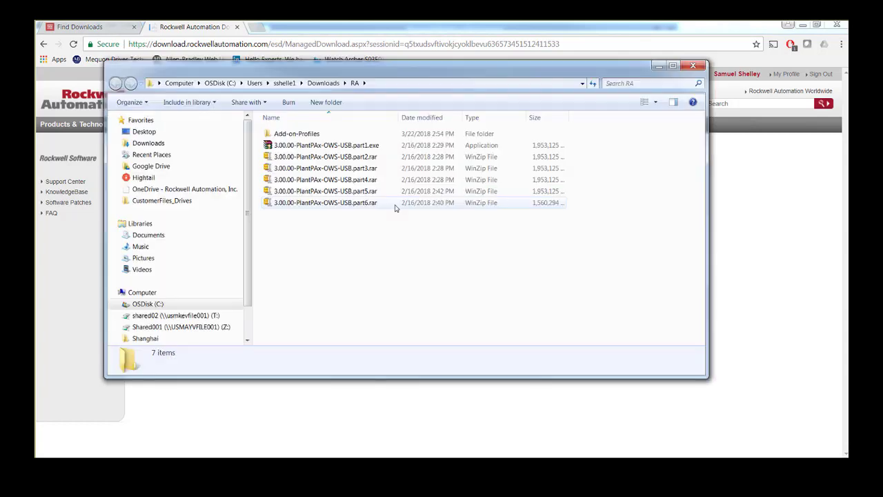
{"action": "double_click", "coordinate": [308, 134]}
{"action": "left_click", "coordinate": [302, 134]}
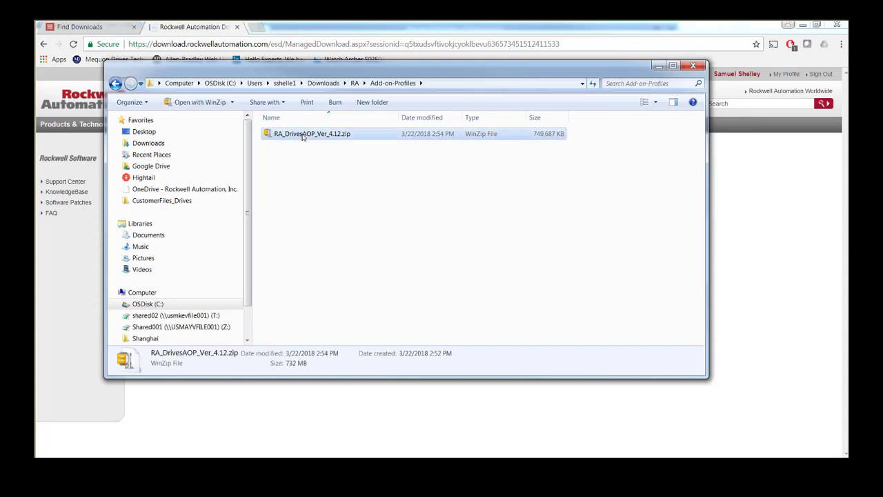
{"action": "right_click", "coordinate": [302, 136]}
{"action": "left_click", "coordinate": [361, 139]}
Unzip all archive contents to OSDisk (C:), creating the RA_DrivesAOP_Ver_4.12 folder.
{"action": "left_click", "coordinate": [365, 149]}
{"action": "left_click", "coordinate": [378, 111]}
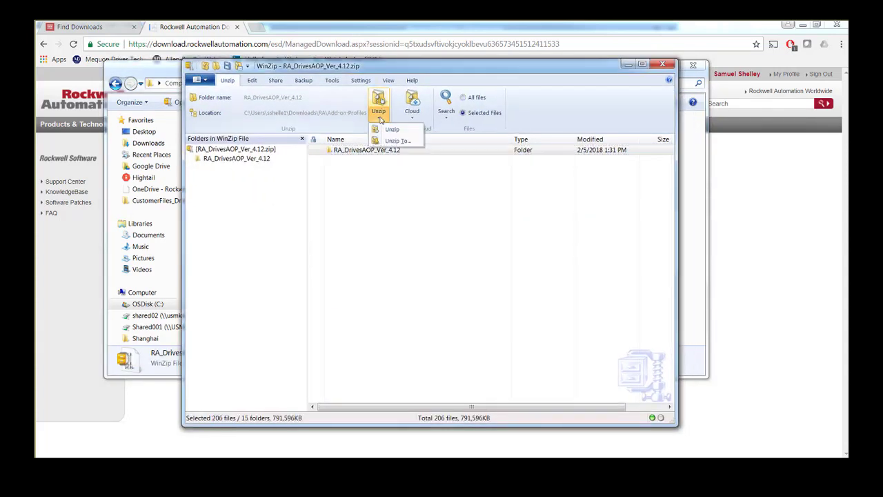
{"action": "left_click", "coordinate": [391, 140]}
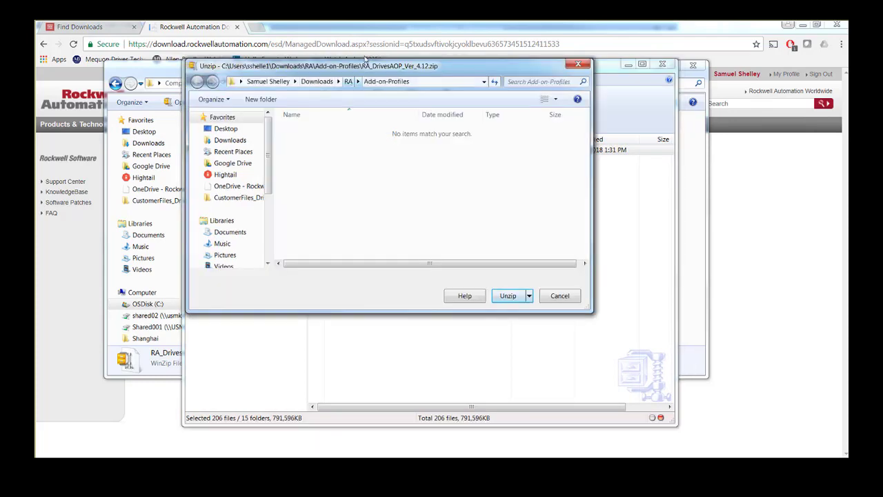
{"action": "scroll", "coordinate": [271, 221], "scroll_direction": "down", "scroll_amount": 3}
{"action": "scroll", "coordinate": [272, 220], "scroll_direction": "down", "scroll_amount": 1}
{"action": "left_click", "coordinate": [229, 217]}
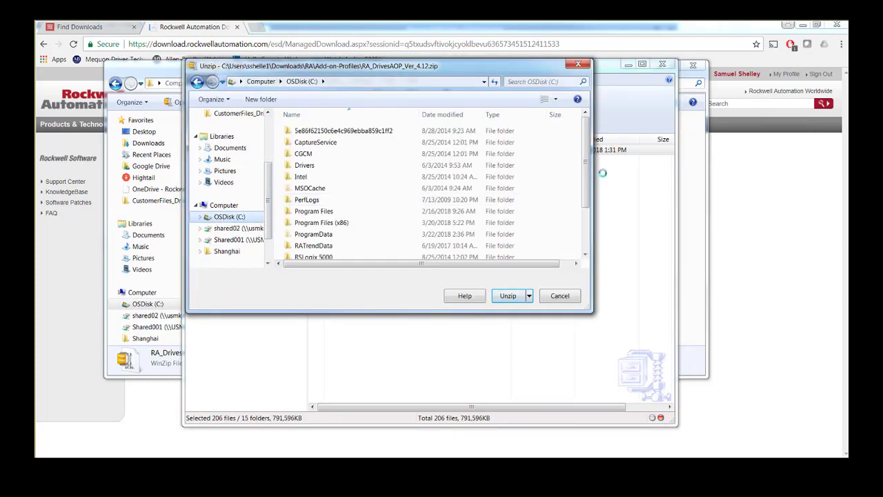
{"action": "scroll", "coordinate": [428, 193], "scroll_direction": "down", "scroll_amount": 3}
{"action": "left_click", "coordinate": [508, 296]}
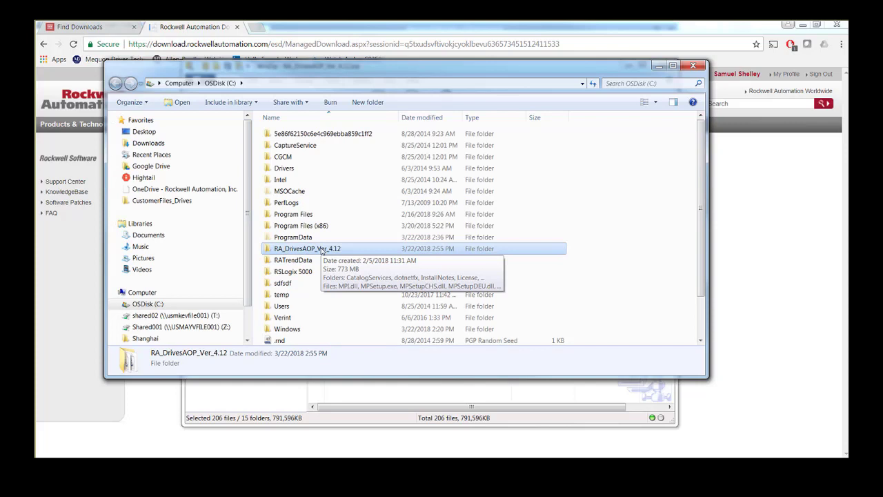
Run MPSetup.exe from the extracted RA_DrivesAOP_Ver_4.12 folder.
{"action": "double_click", "coordinate": [322, 251]}
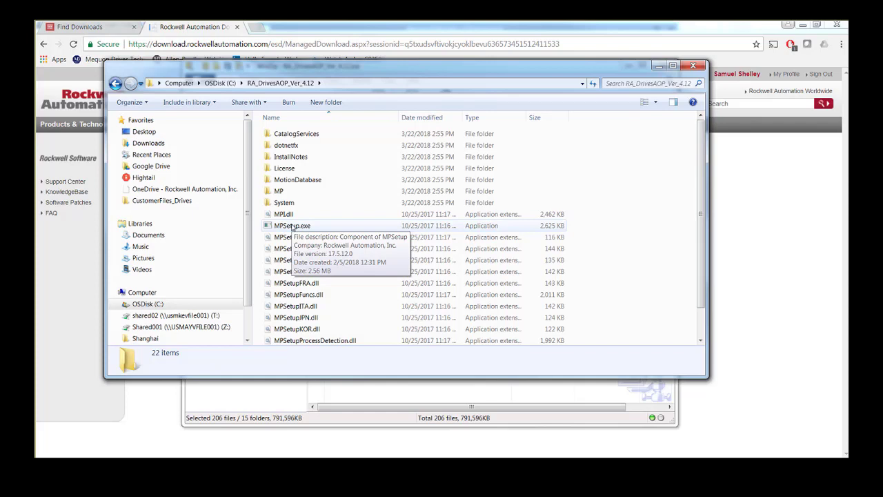
{"action": "double_click", "coordinate": [293, 227]}
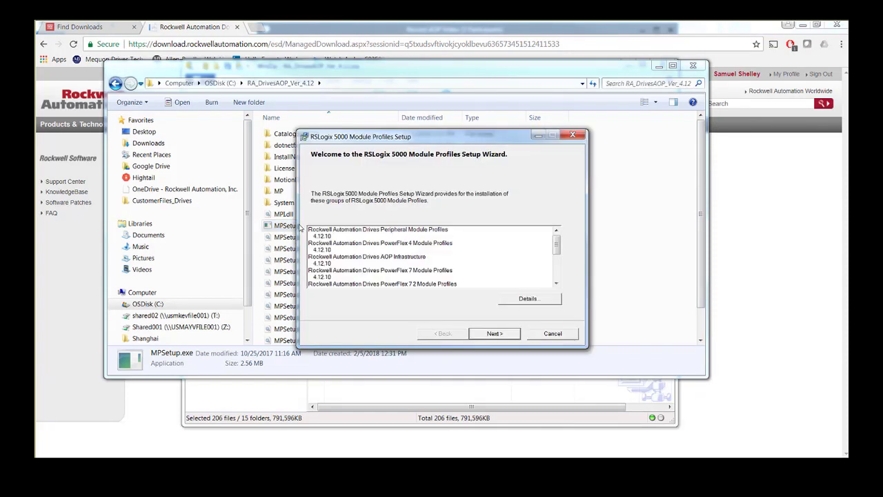
Accept the license terms and install the 4.12.10 drive module profiles through to completion.
{"action": "left_click", "coordinate": [494, 333]}
{"action": "left_click", "coordinate": [310, 289]}
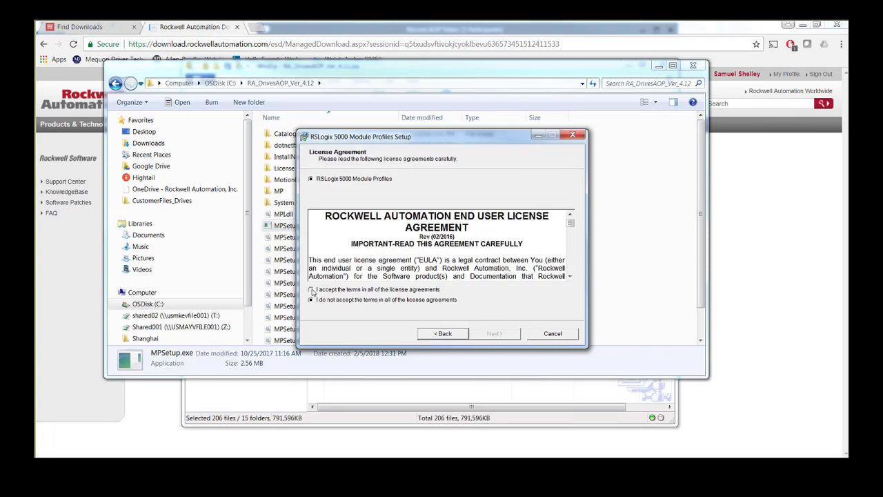
{"action": "left_click", "coordinate": [502, 333]}
{"action": "left_click", "coordinate": [501, 334]}
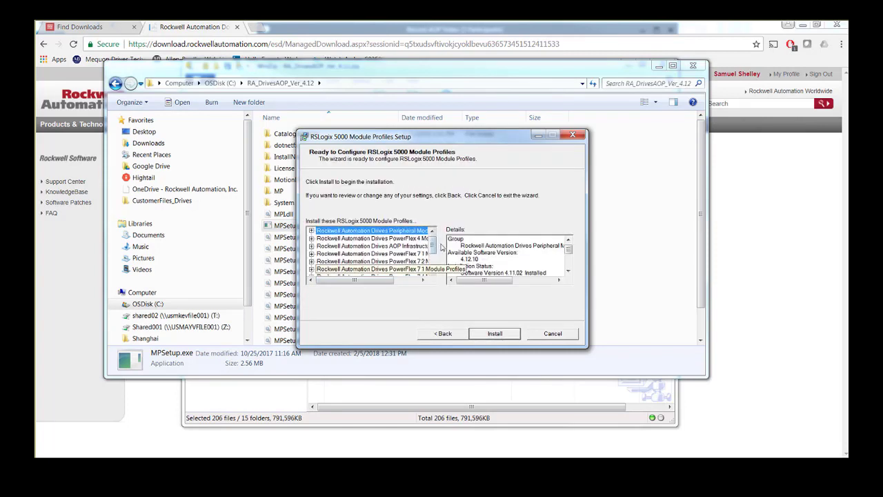
{"action": "key", "text": "Return"}
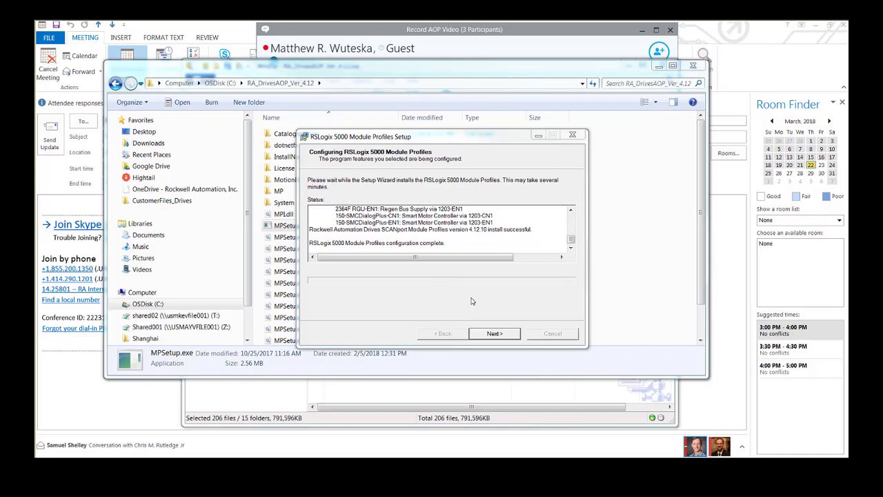
{"action": "left_click", "coordinate": [495, 335]}
{"action": "left_click", "coordinate": [495, 334]}
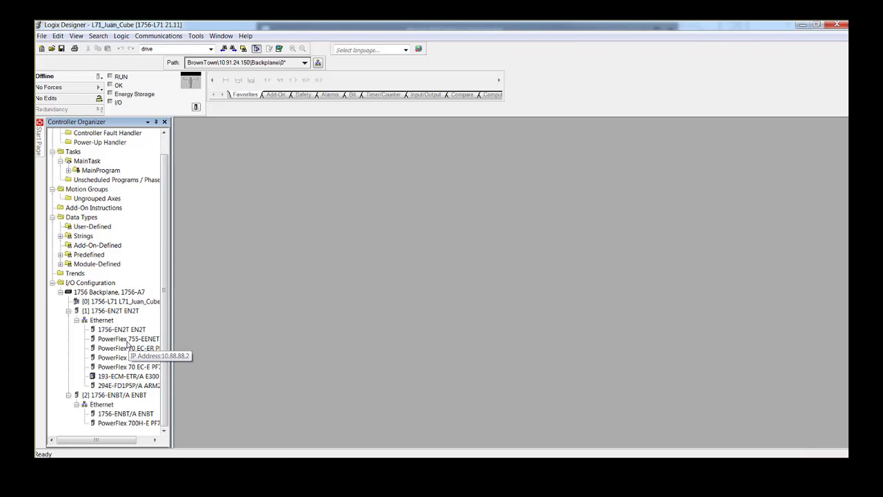
Reopen the PowerFlex 755-EENET properties and check About Module Profile shows 4.12.10.0.
{"action": "left_click", "coordinate": [127, 338]}
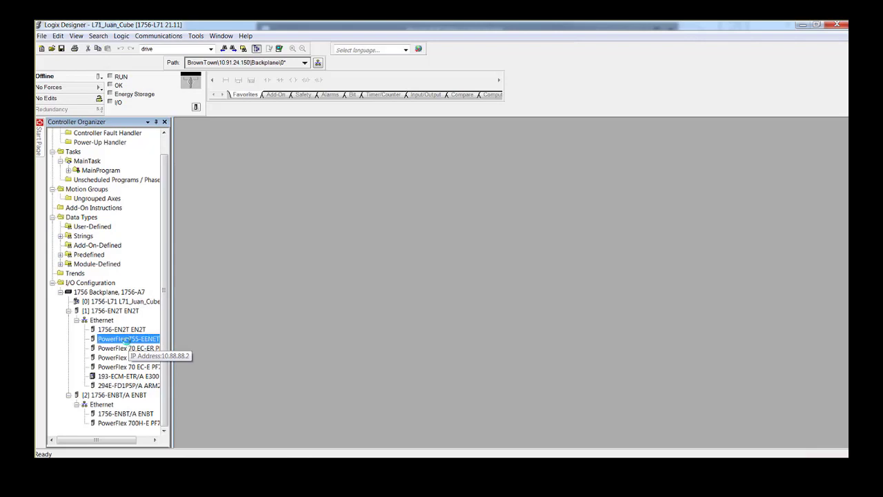
{"action": "double_click", "coordinate": [127, 338]}
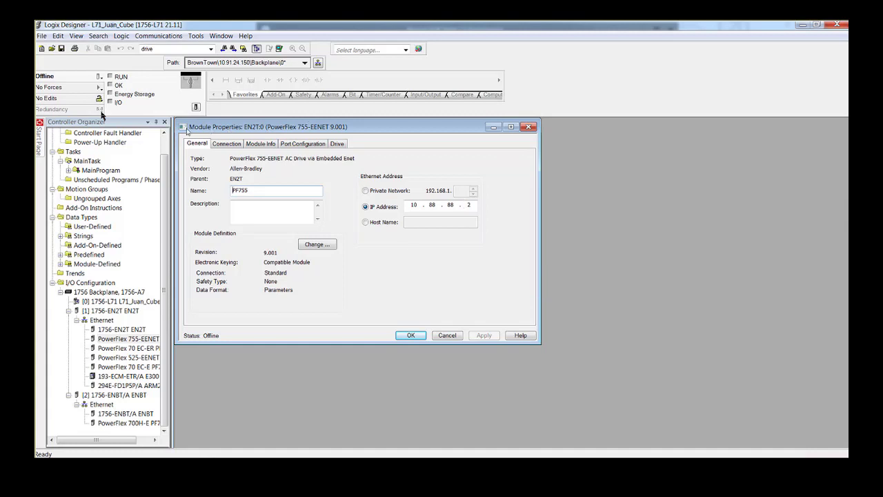
{"action": "left_click", "coordinate": [183, 127]}
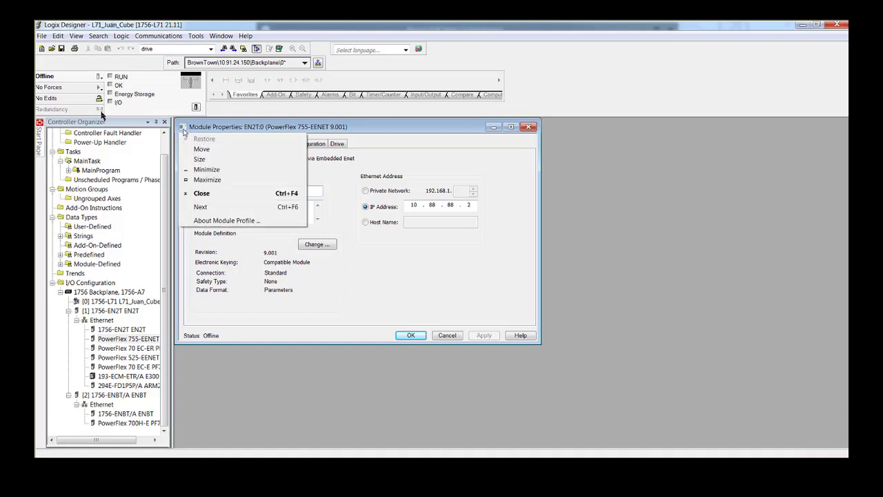
{"action": "left_click", "coordinate": [211, 224]}
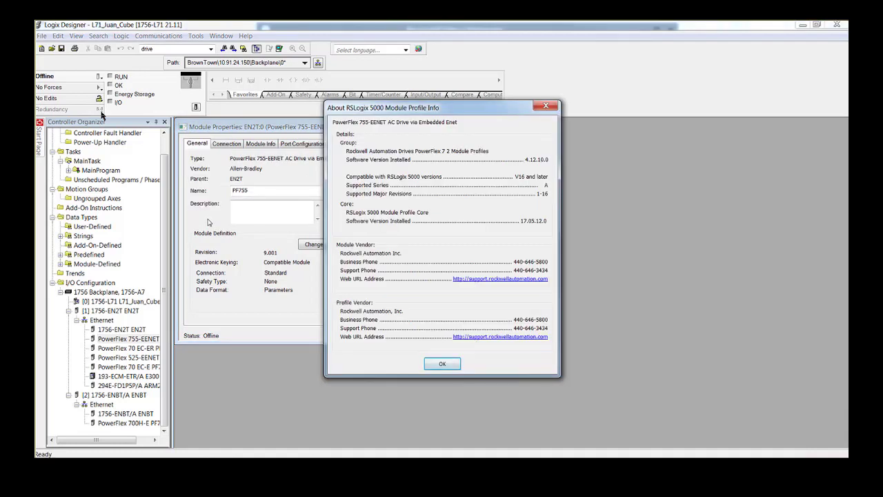